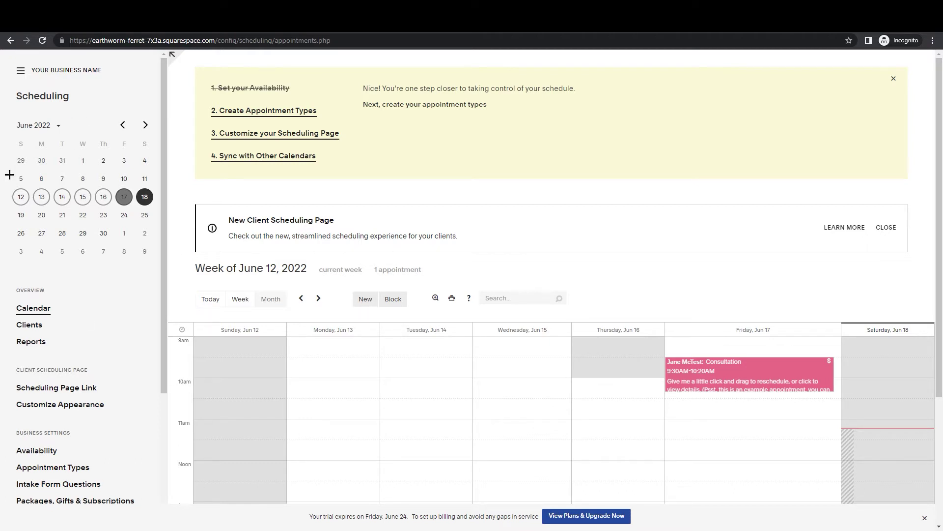
# - Open the Appointment Types settings and start a new type of service
pyautogui.scroll(-1, 169, 313)
pyautogui.scroll(-2, 169, 313)
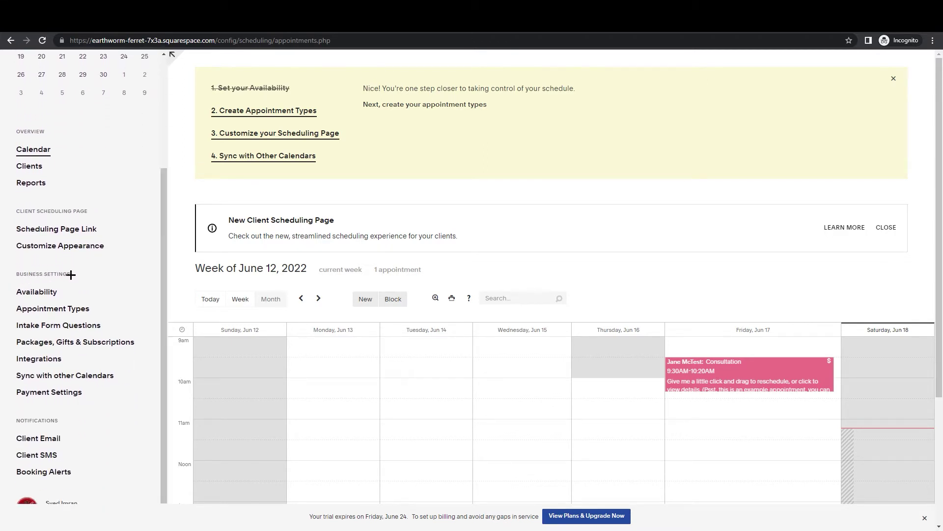
pyautogui.click(56, 310)
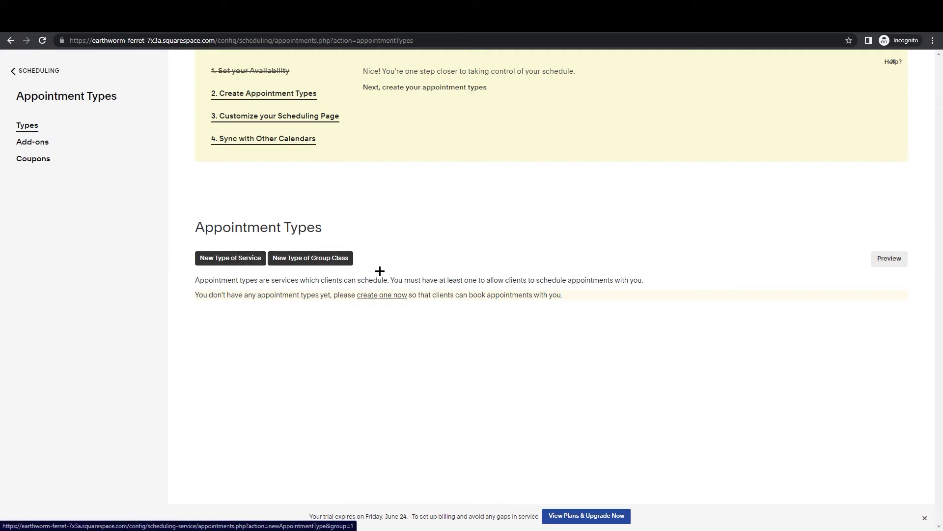
pyautogui.click(236, 258)
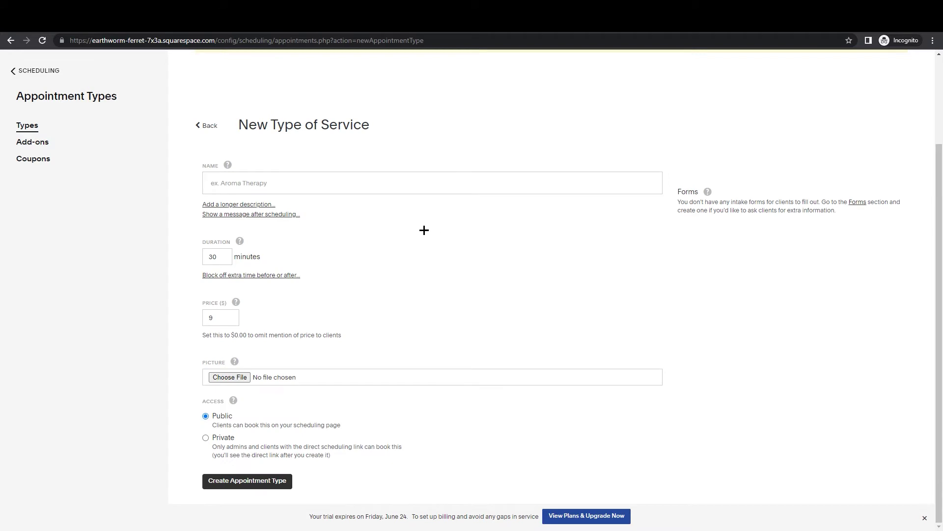
pyautogui.click(259, 178)
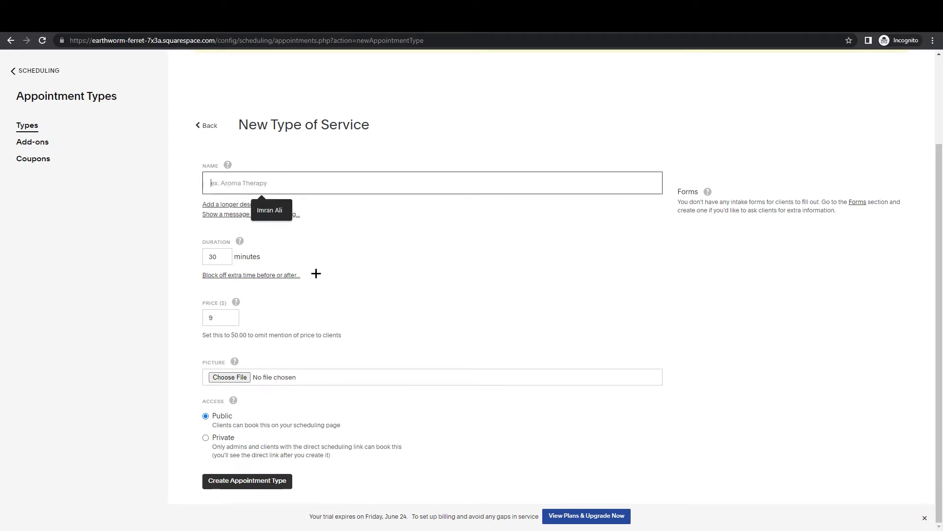
pyautogui.doubleClick(217, 257)
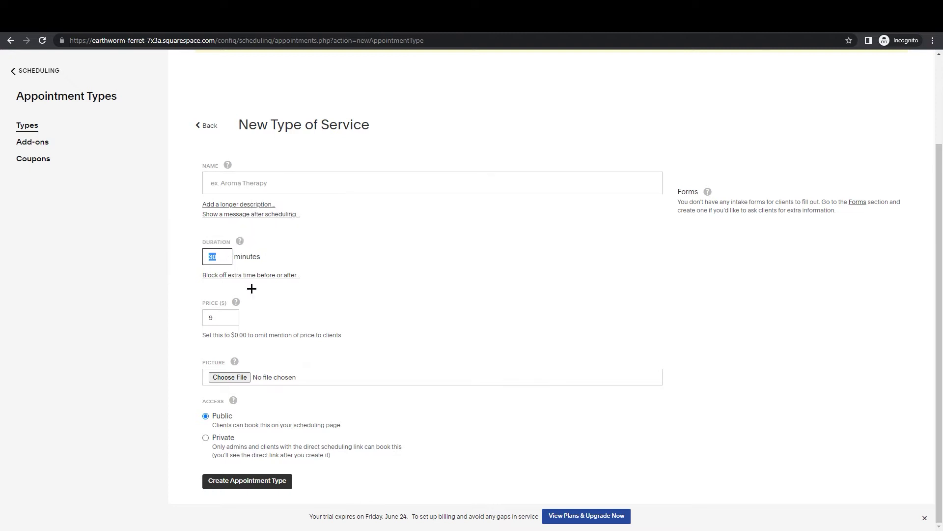
pyautogui.doubleClick(236, 324)
pyautogui.scroll(2, 252, 378)
pyautogui.scroll(-2, 281, 303)
# - Name the new service "Aroma therapy", correcting the misspelled word with the suggested spelling
pyautogui.click(309, 201)
pyautogui.write('Aro')
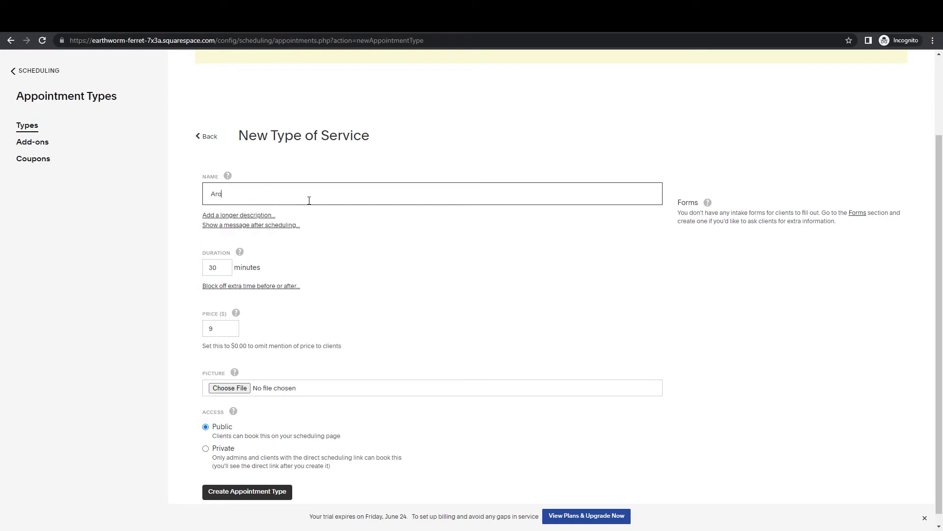
pyautogui.write('ma thereapy')
pyautogui.rightClick(246, 193)
pyautogui.click(266, 202)
pyautogui.click(537, 271)
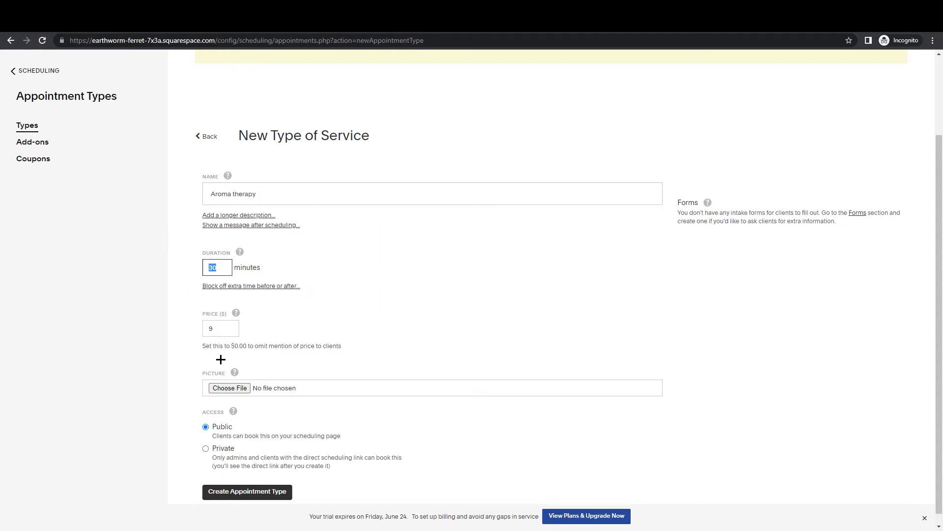
# - Set the service's price to $100 and create the appointment type
pyautogui.click(225, 330)
pyautogui.write('100')
pyautogui.doubleClick(214, 329)
pyautogui.click(486, 310)
pyautogui.scroll(-1, 333, 434)
pyautogui.click(254, 475)
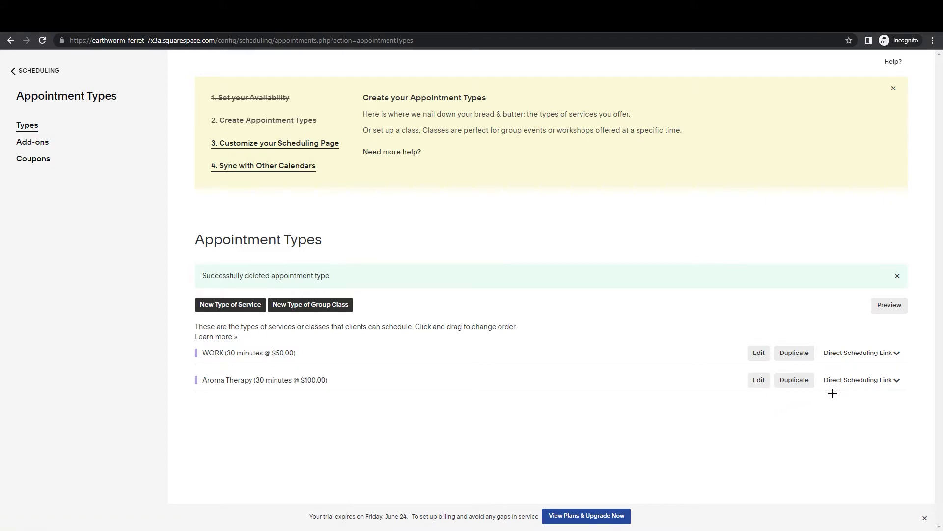
# - Copy the direct scheduling link for Aroma Therapy and open it in a new browser tab
pyautogui.click(897, 380)
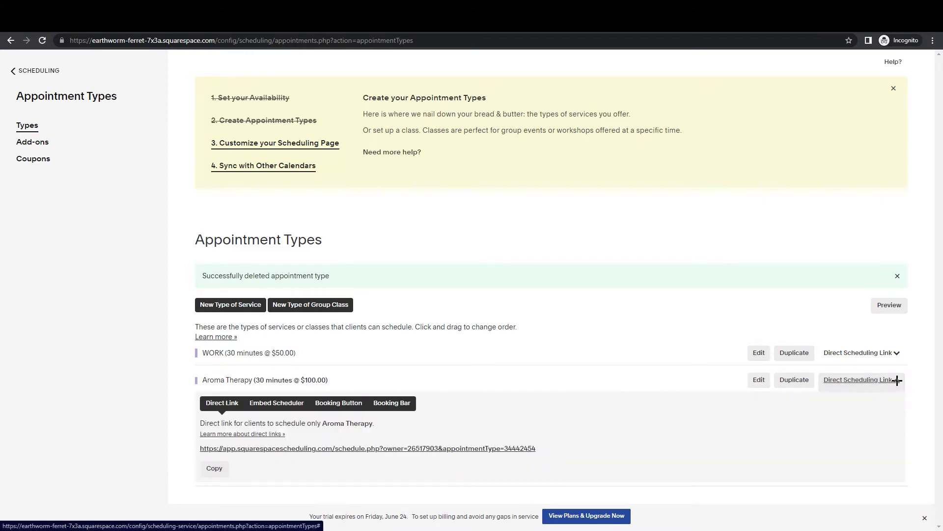
pyautogui.click(214, 469)
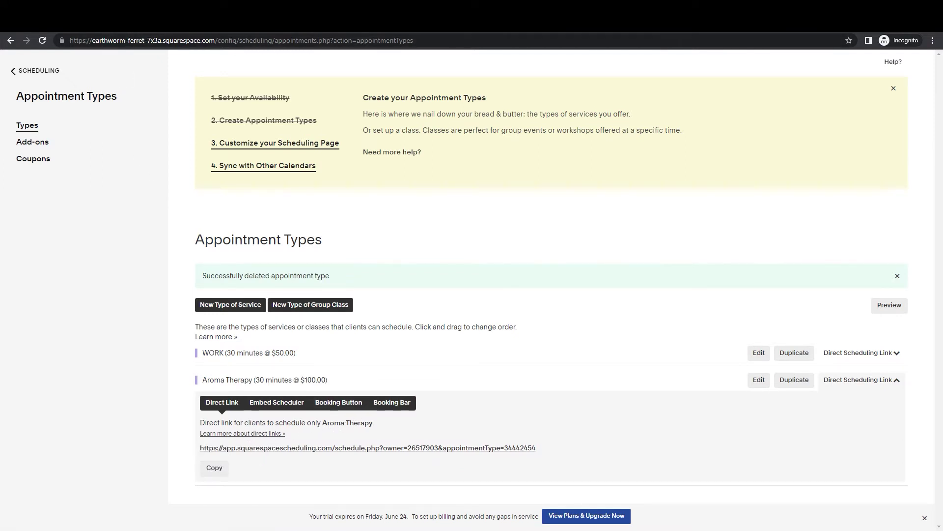
pyautogui.hotkey('ctrl', 't')
pyautogui.rightClick(151, 39)
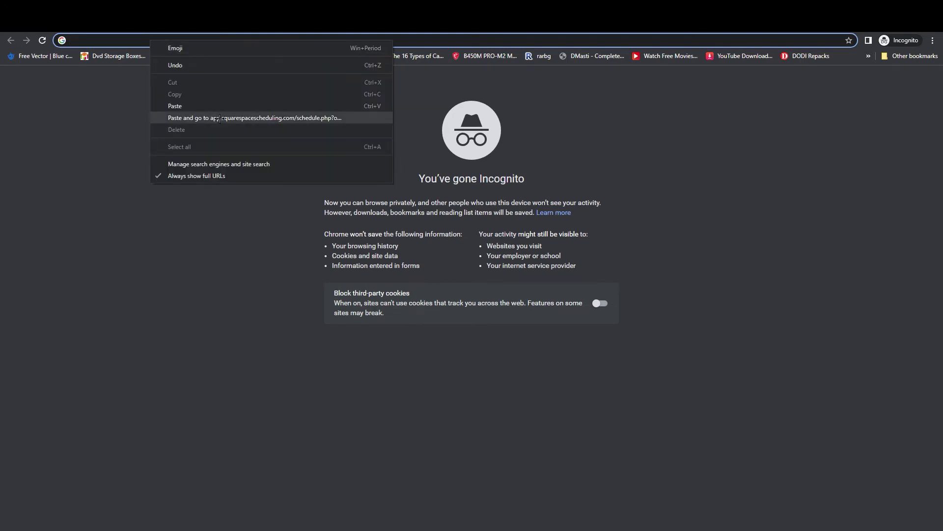
pyautogui.click(220, 121)
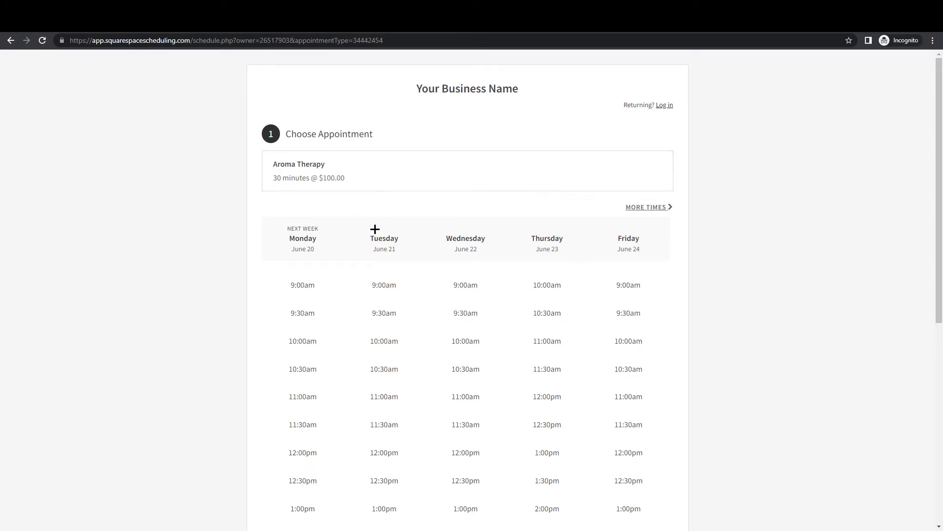
# - Review the Aroma Therapy booking page from the available times down to the confirmation section, and leave it
pyautogui.scroll(-1, 582, 359)
pyautogui.scroll(-6, 518, 415)
pyautogui.scroll(6, 478, 333)
pyautogui.scroll(-7, 381, 432)
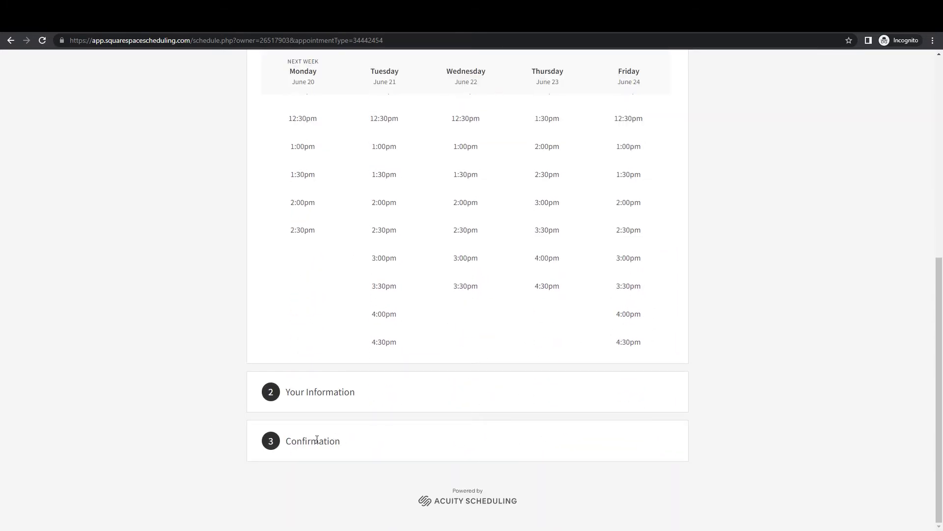
pyautogui.scroll(8, 373, 314)
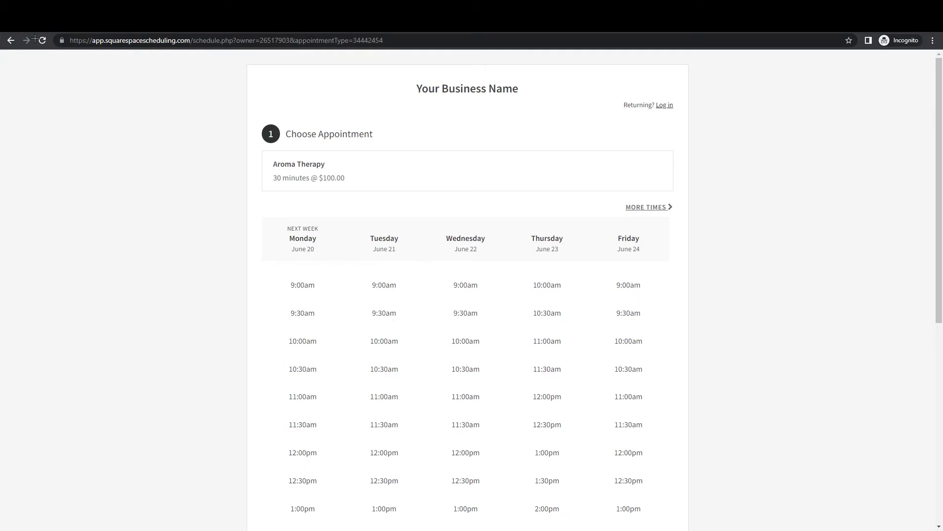
pyautogui.click(11, 40)
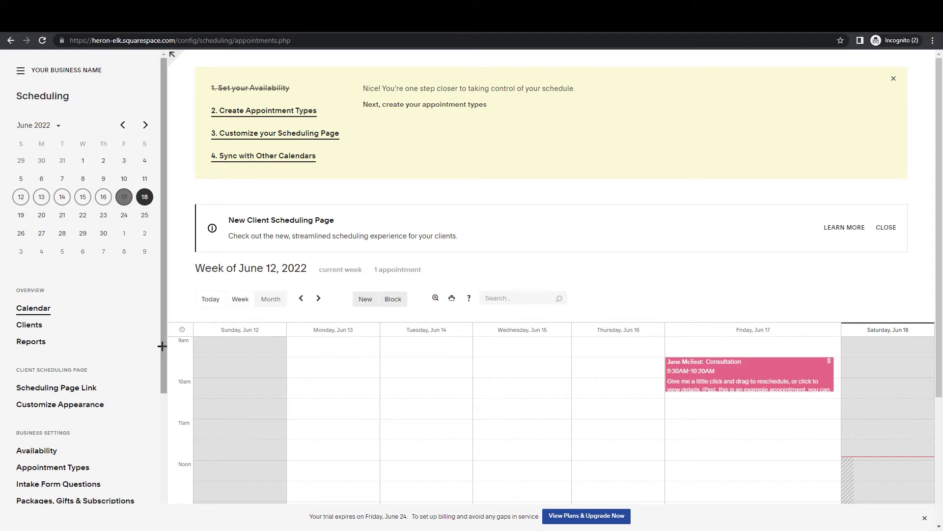
# - Open the Packages, Gifts & Subscriptions page in the scheduling business settings
pyautogui.moveTo(162, 343); pyautogui.dragTo(170, 370)
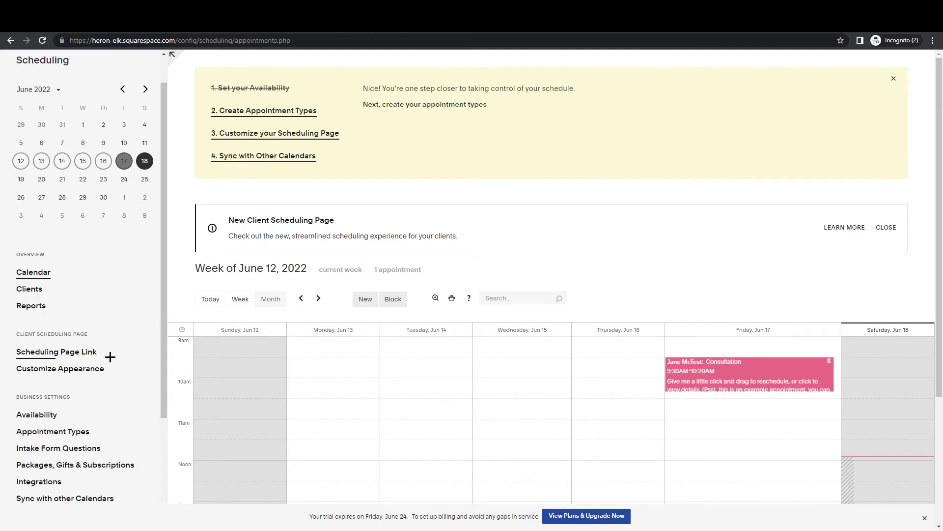
pyautogui.scroll(-2, 39, 400)
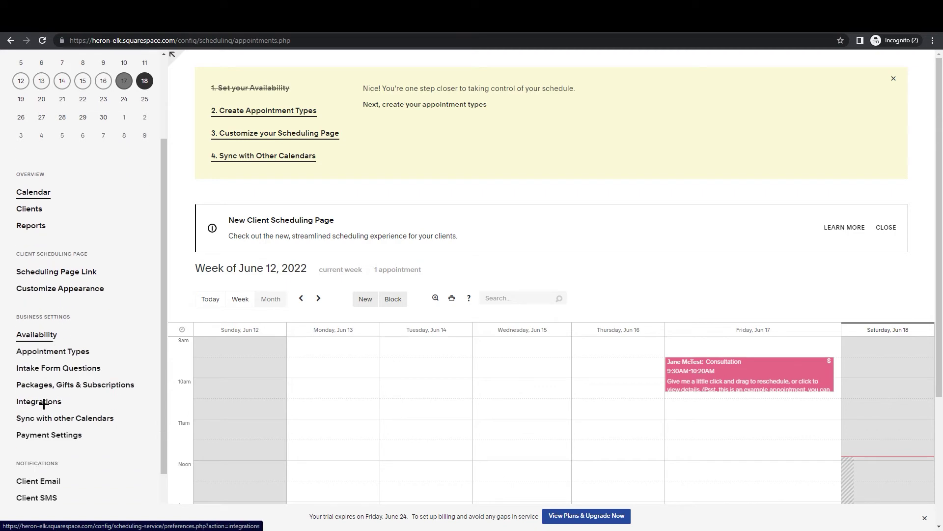
pyautogui.moveTo(12, 298); pyautogui.dragTo(97, 316)
pyautogui.click(97, 315)
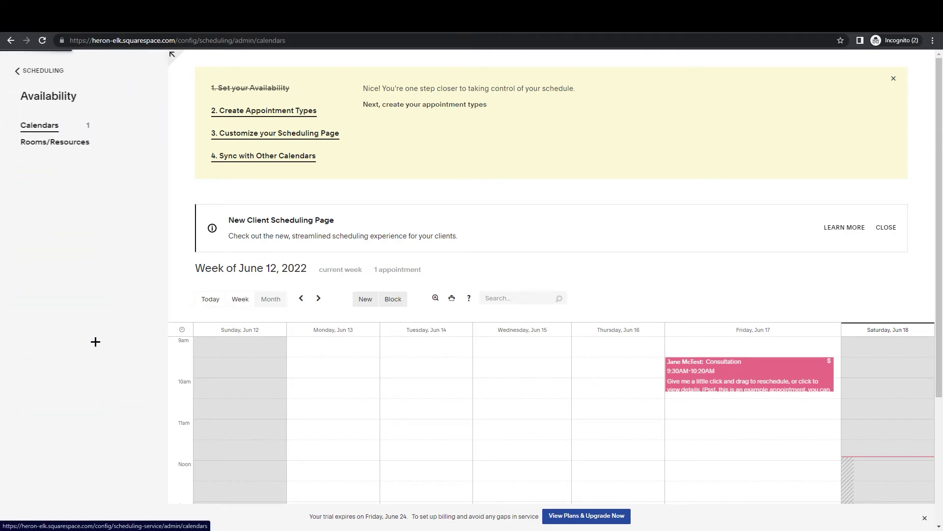
pyautogui.scroll(-3, 64, 418)
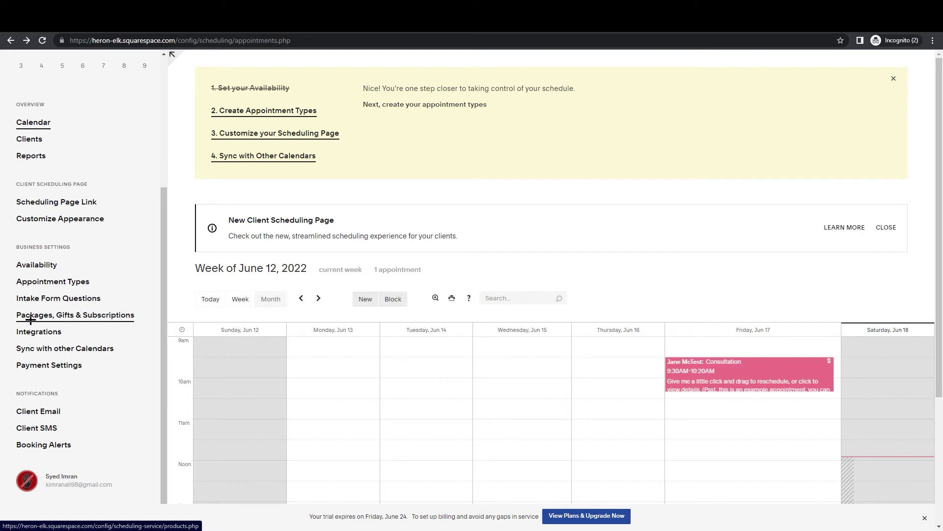
pyautogui.click(61, 317)
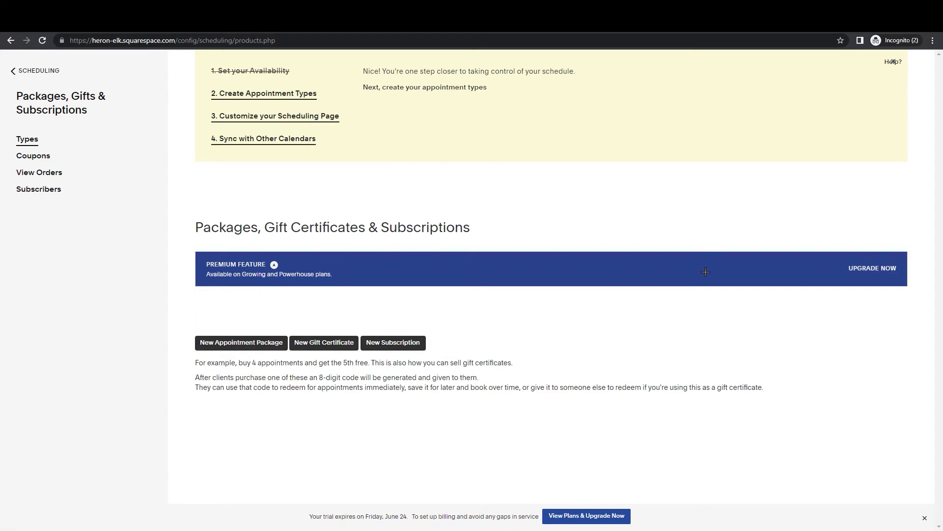
# - Compare the scheduling plans and check which ones include packages, gift certificates, memberships or subscriptions
pyautogui.click(893, 268)
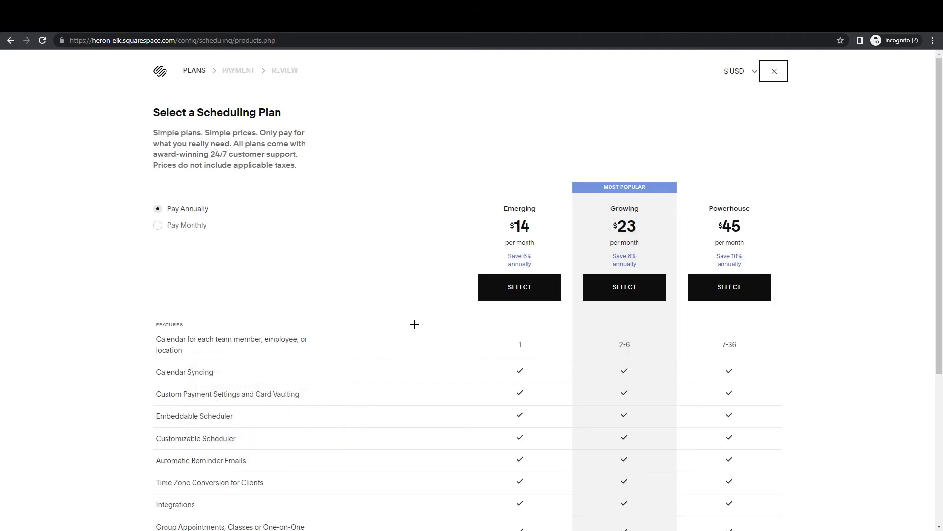
pyautogui.scroll(-5, 433, 298)
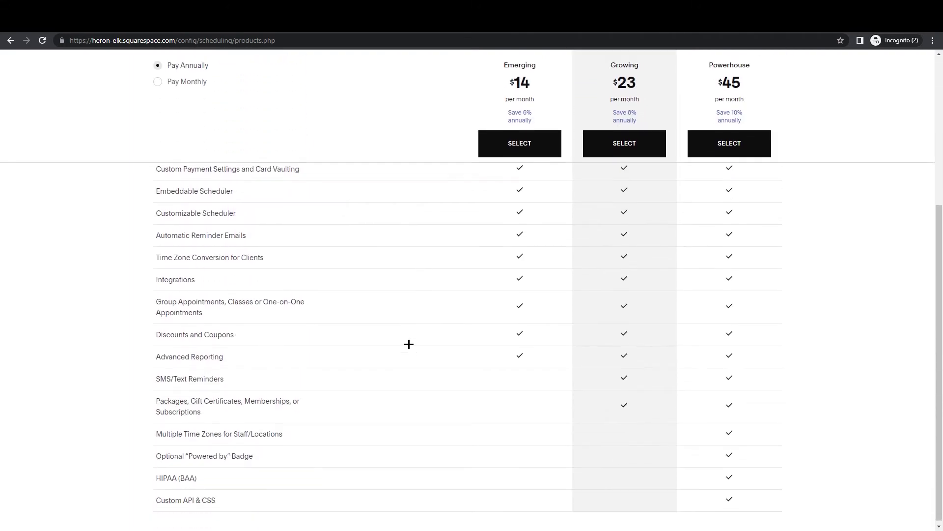
pyautogui.moveTo(156, 398); pyautogui.dragTo(238, 405)
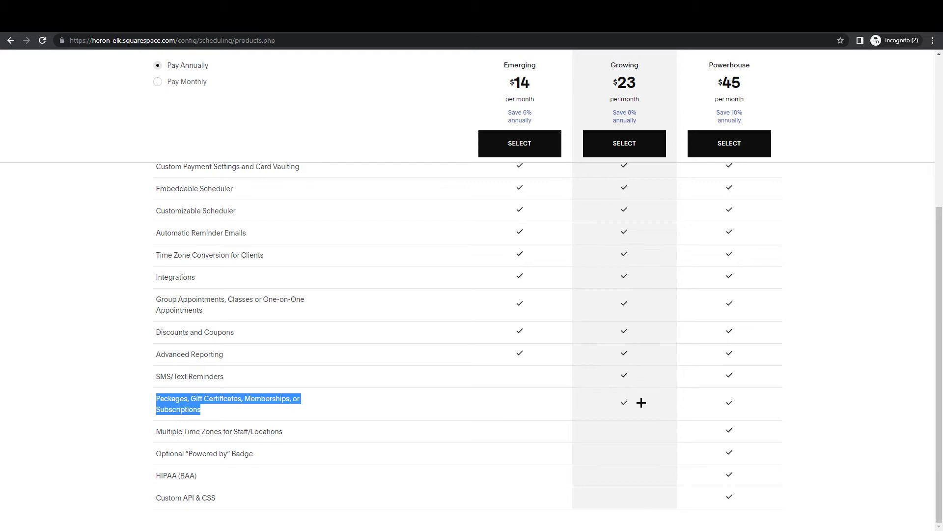
pyautogui.click(63, 93)
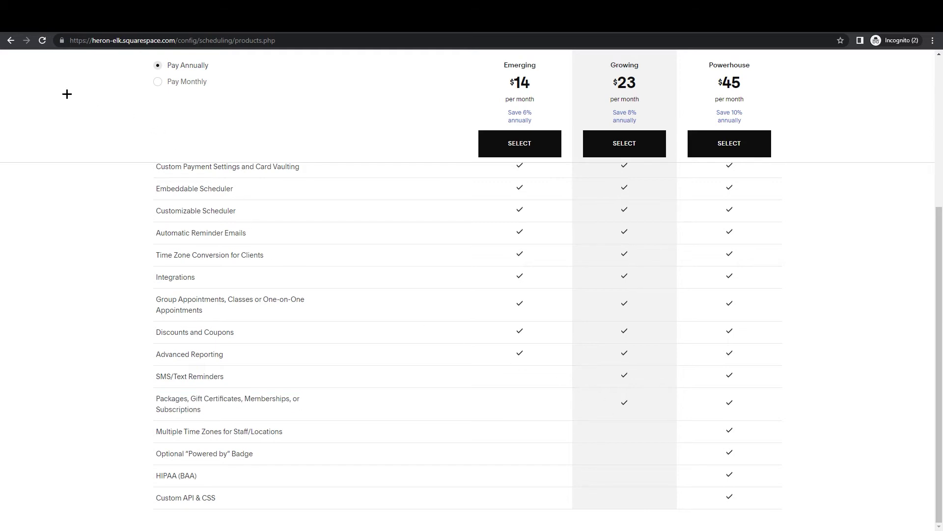
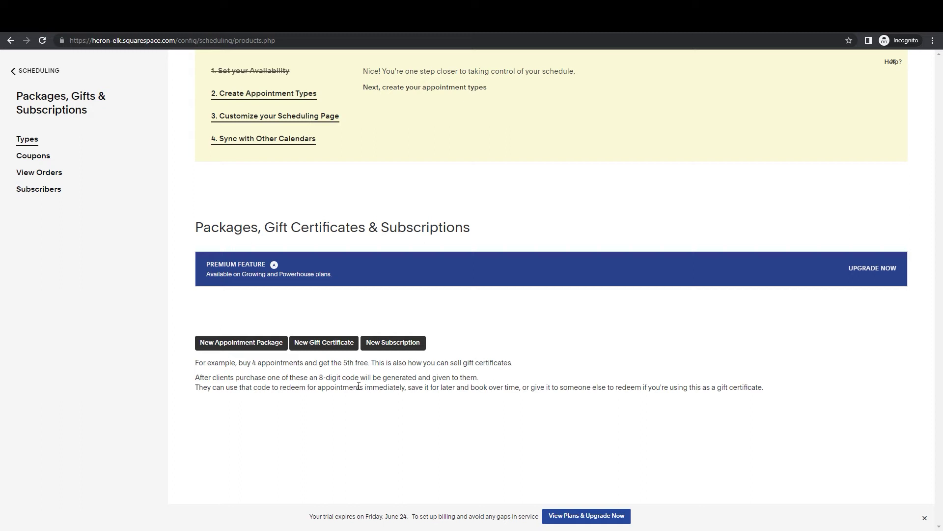
# - Start a new appointment package
pyautogui.press('alt')
pyautogui.click(221, 347)
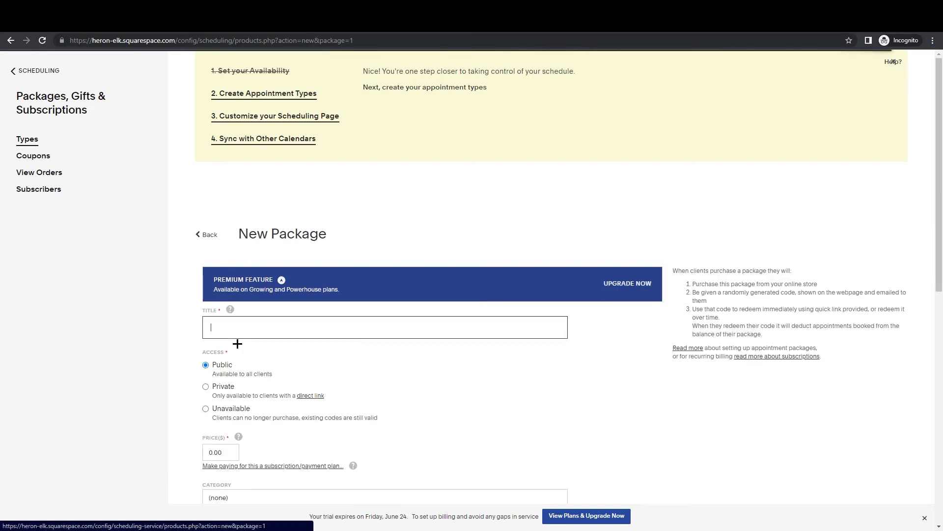
pyautogui.scroll(-2, 280, 278)
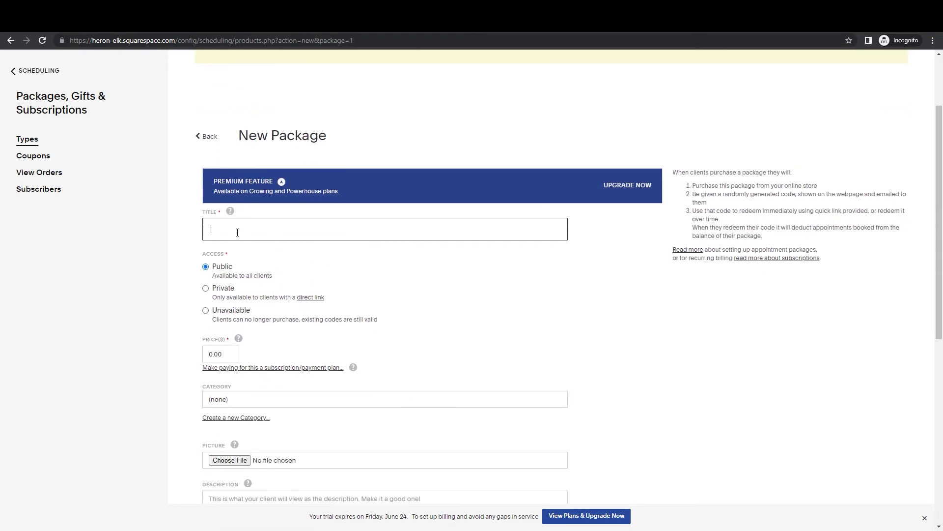
# - Review the access, price and category options of the new package, leaving its access on Public
pyautogui.click(227, 289)
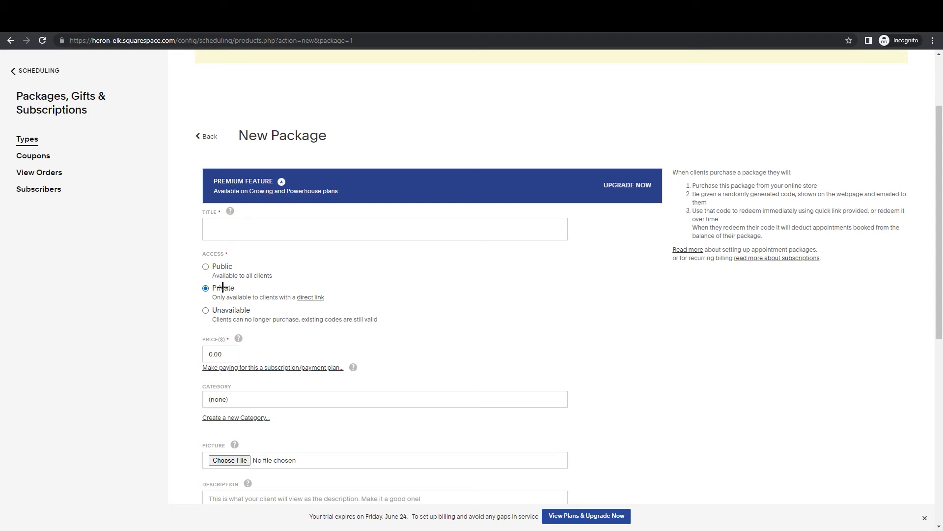
pyautogui.click(227, 265)
pyautogui.scroll(-1, 270, 348)
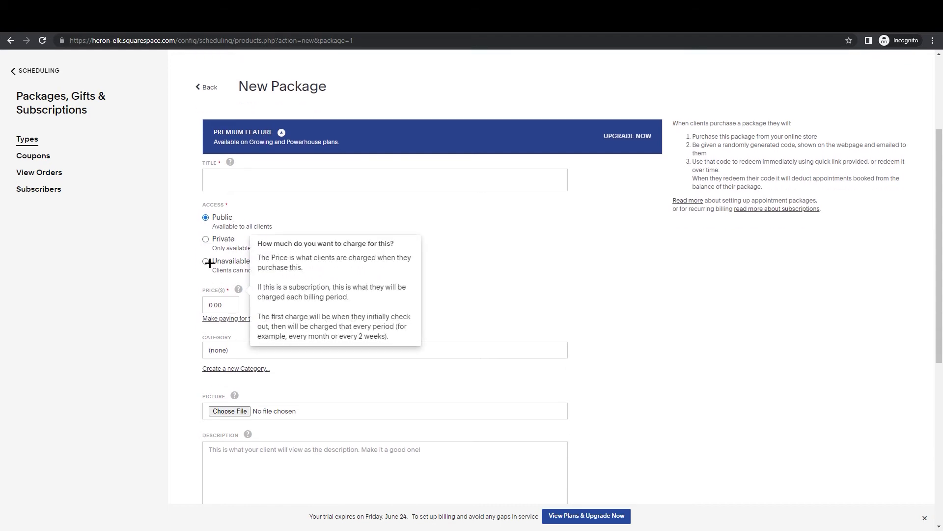
pyautogui.doubleClick(225, 305)
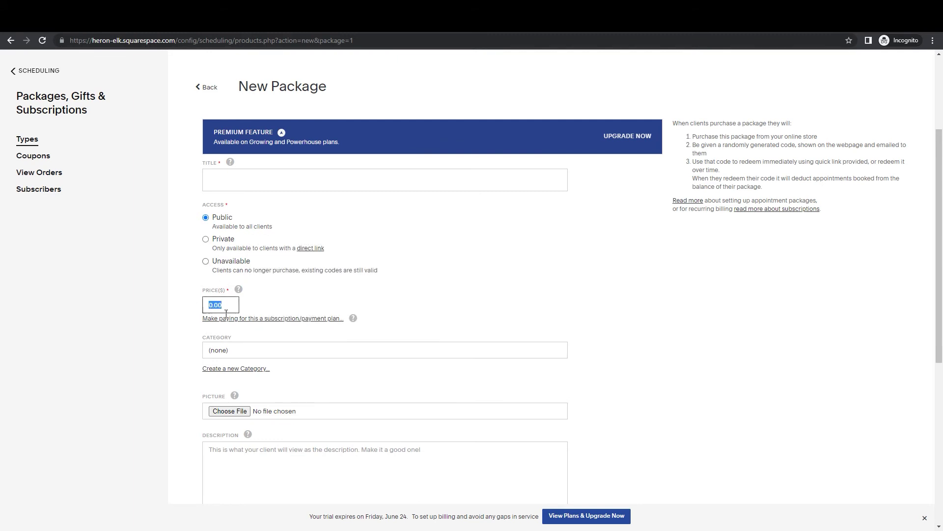
pyautogui.click(243, 350)
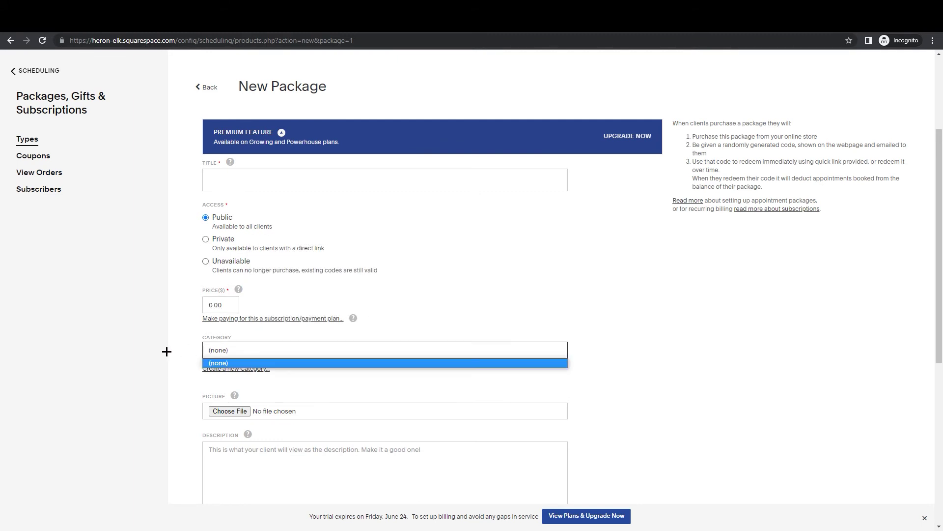
pyautogui.moveTo(167, 352); pyautogui.dragTo(300, 388)
pyautogui.click(646, 376)
pyautogui.scroll(-2, 273, 419)
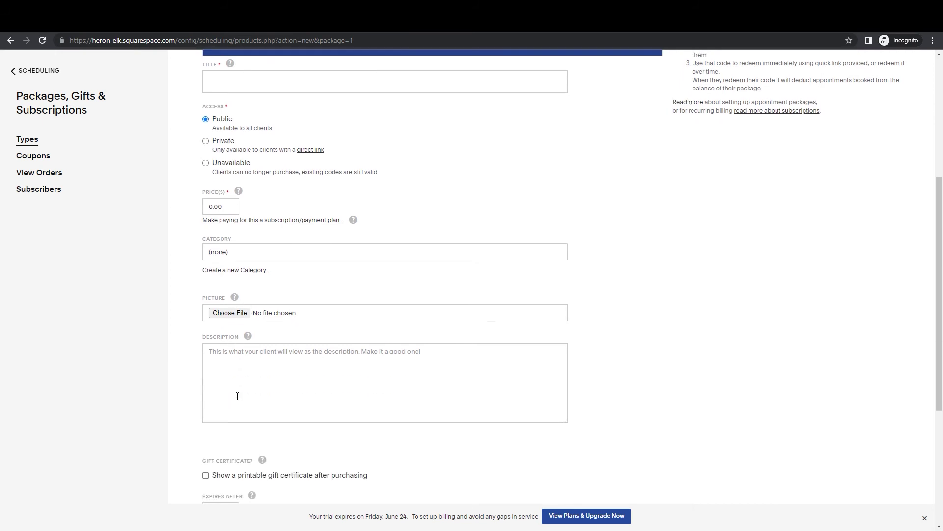
# - Examine the package's picture, description, gift certificate and expiry settings
pyautogui.scroll(-2, 266, 379)
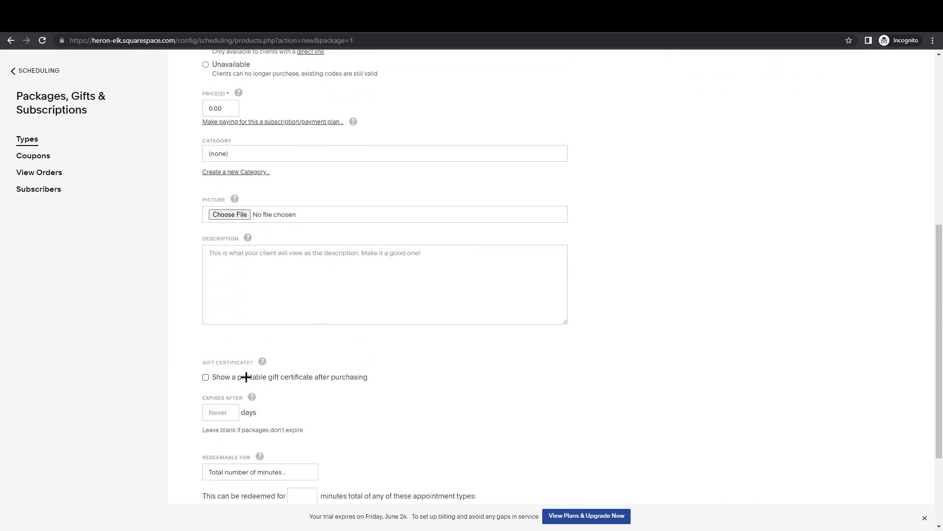
pyautogui.scroll(-1, 244, 417)
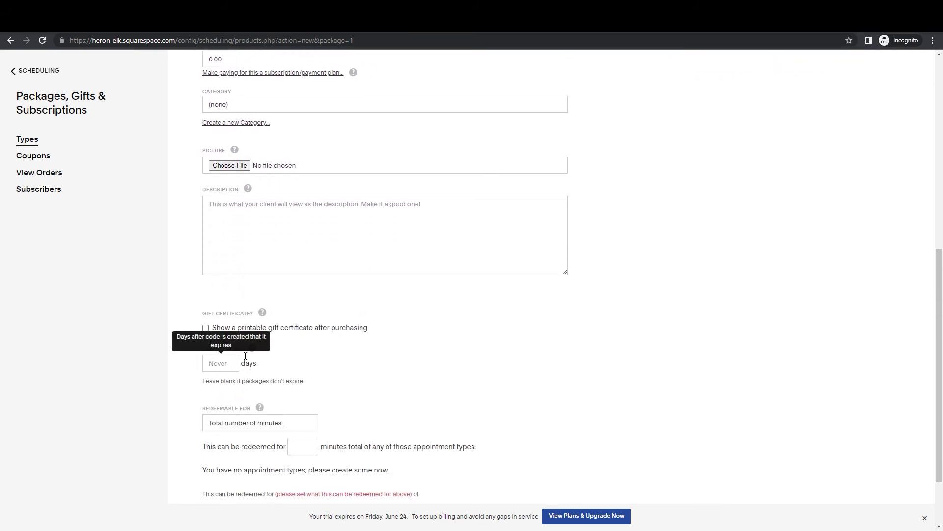
pyautogui.scroll(4, 358, 314)
pyautogui.scroll(-3, 251, 413)
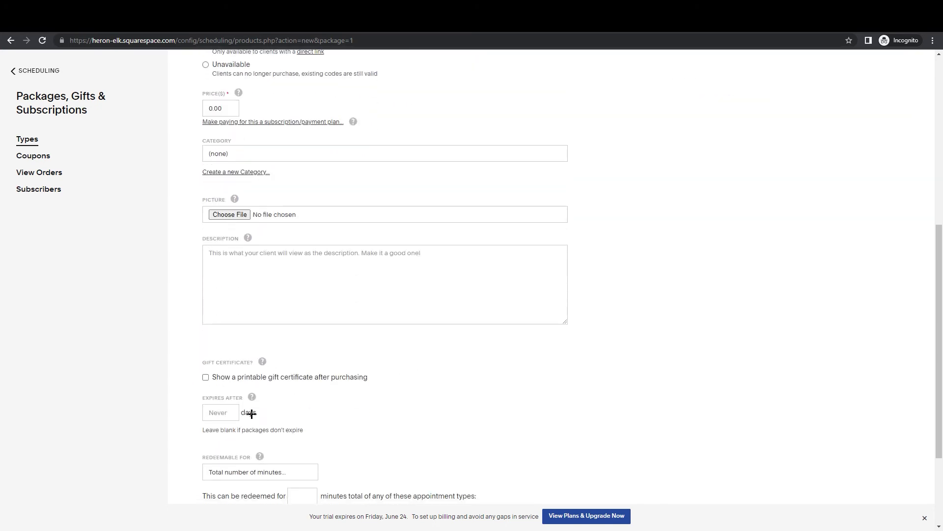
pyautogui.scroll(-2, 240, 409)
# - Check what the package can be redeemed for, choose Total number of minutes, and try to add the package
pyautogui.click(272, 373)
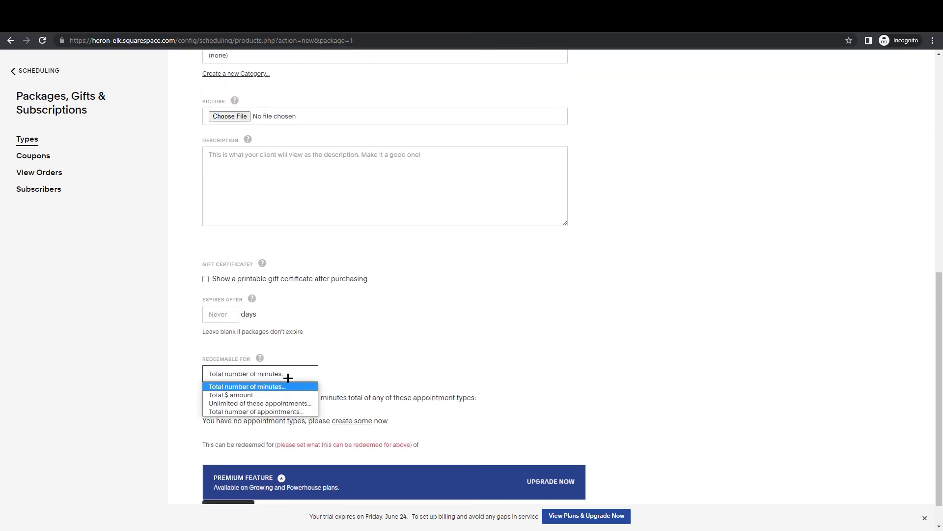
pyautogui.click(294, 387)
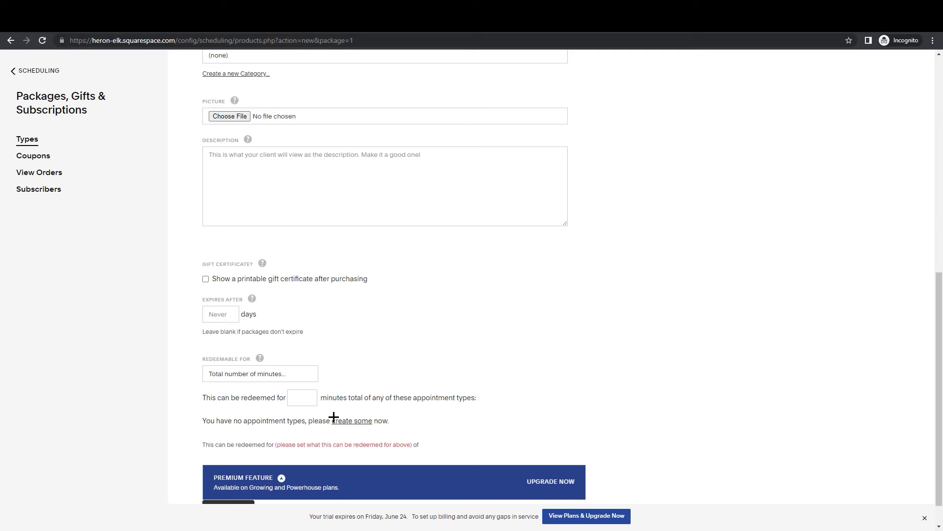
pyautogui.click(305, 399)
pyautogui.scroll(-1, 358, 371)
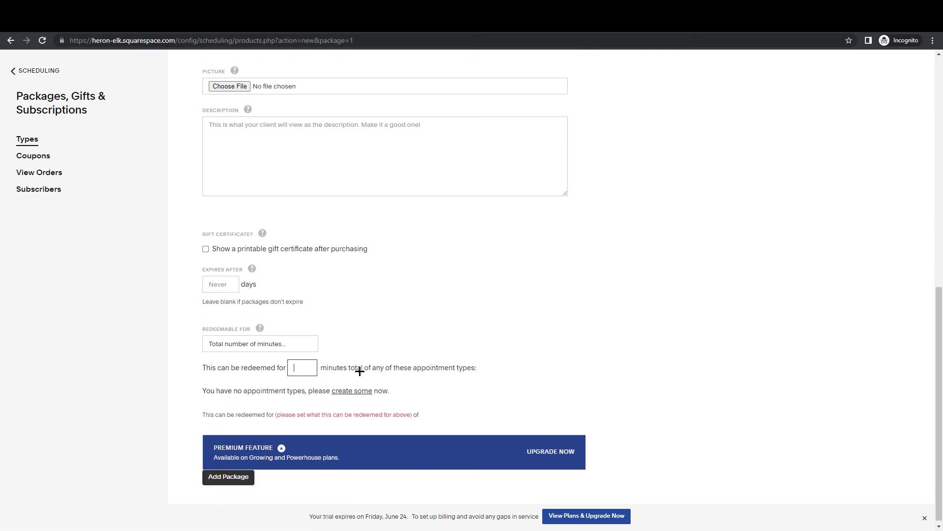
pyautogui.click(236, 474)
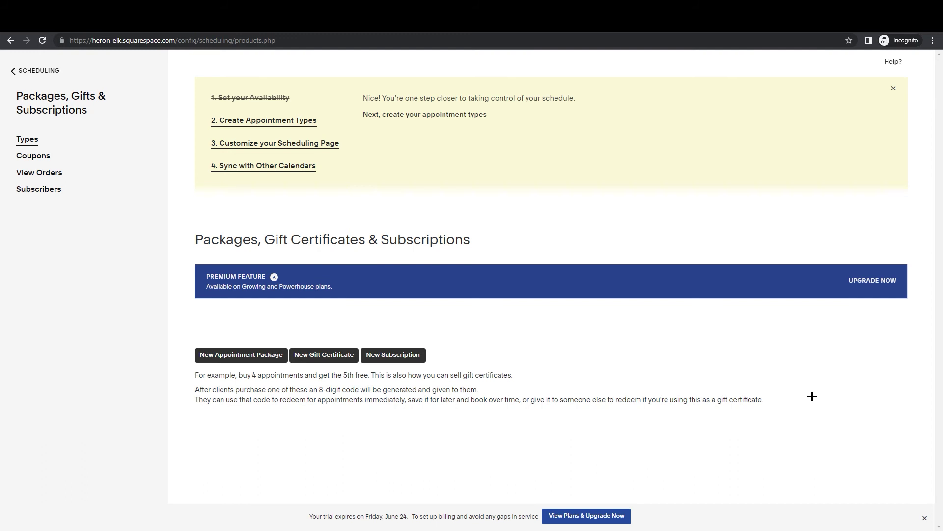
# - Start a new subscription and compare its access options, ending on Public
pyautogui.click(402, 355)
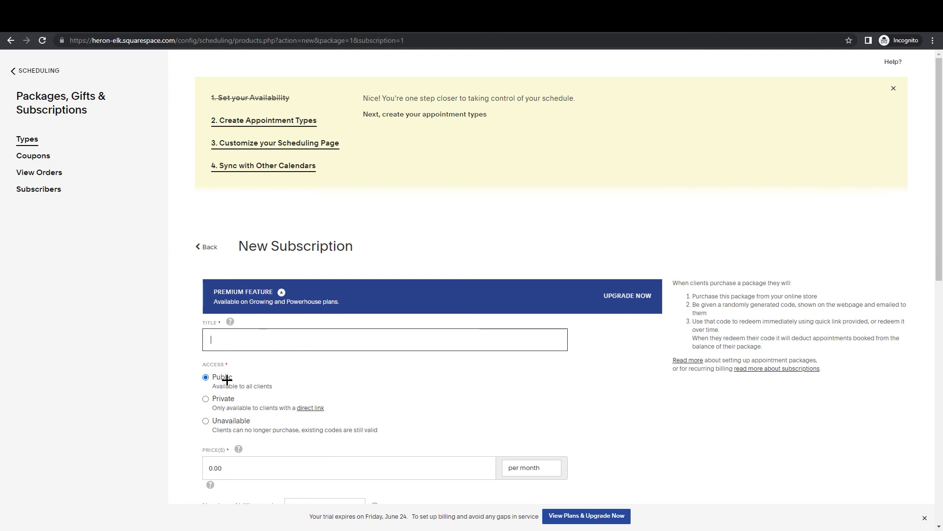
pyautogui.click(227, 399)
pyautogui.click(227, 420)
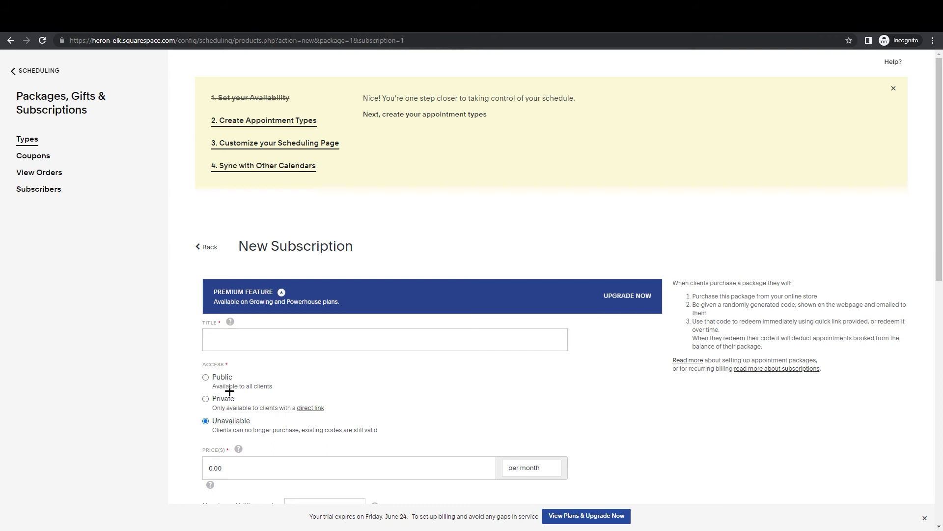
pyautogui.click(224, 379)
pyautogui.scroll(-2, 344, 403)
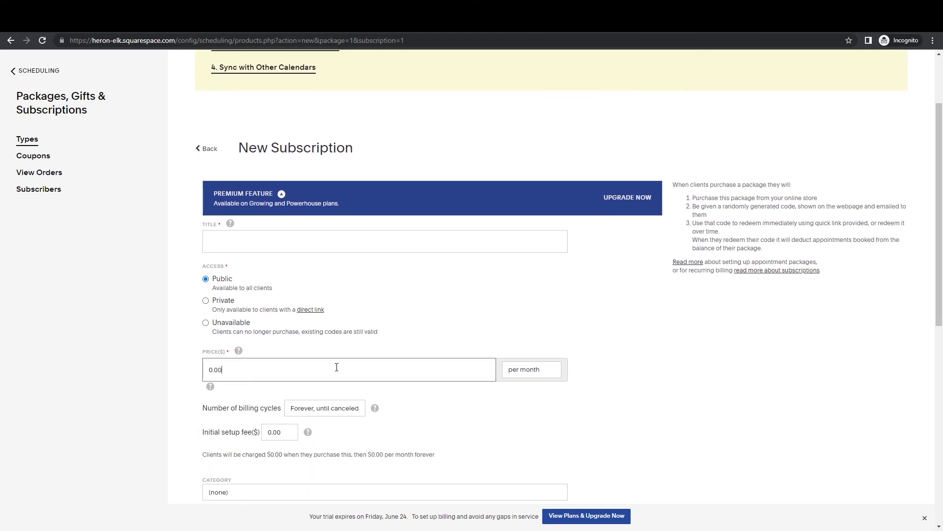
# - Check the billing frequencies and the numbers of billing cycles offered for the subscription's price
pyautogui.click(520, 369)
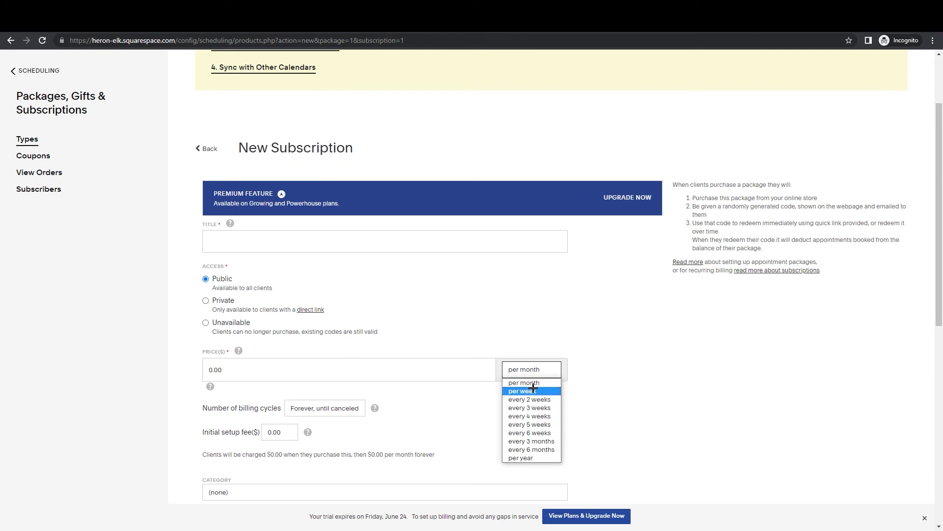
pyautogui.click(590, 371)
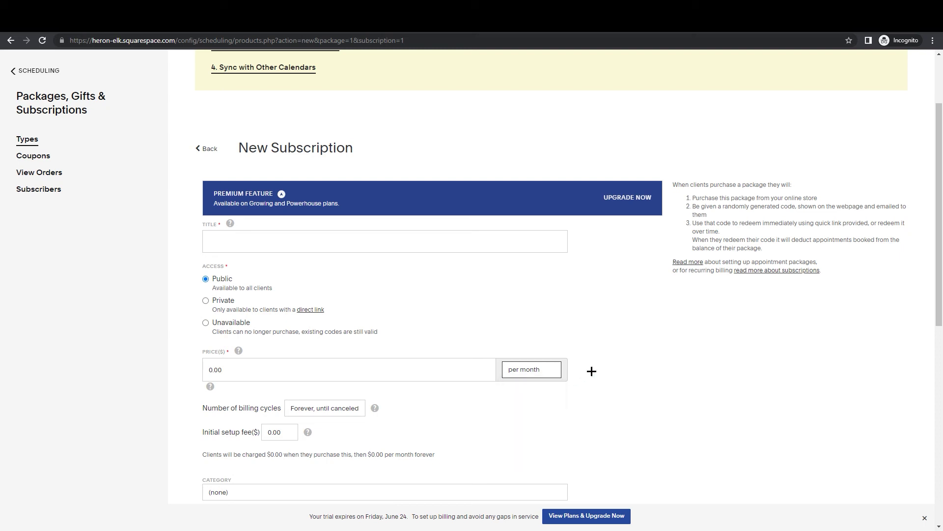
pyautogui.click(326, 366)
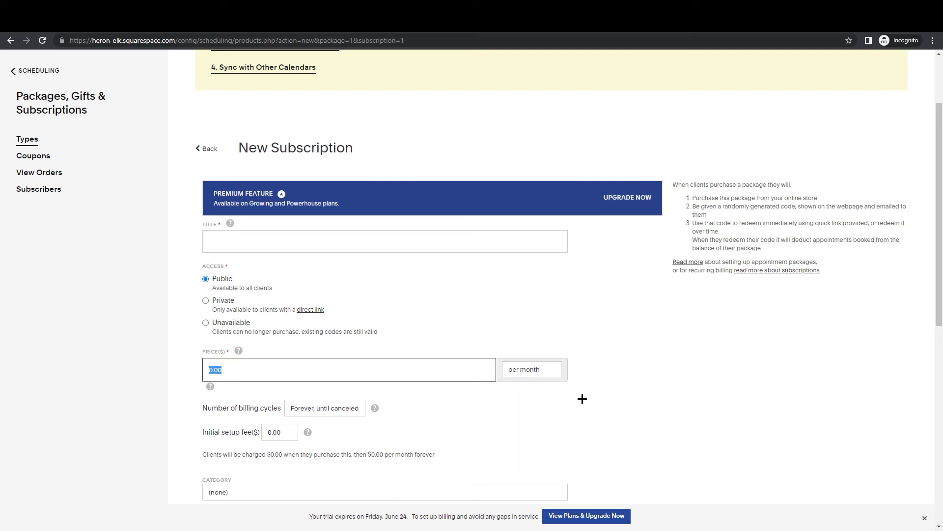
pyautogui.click(546, 374)
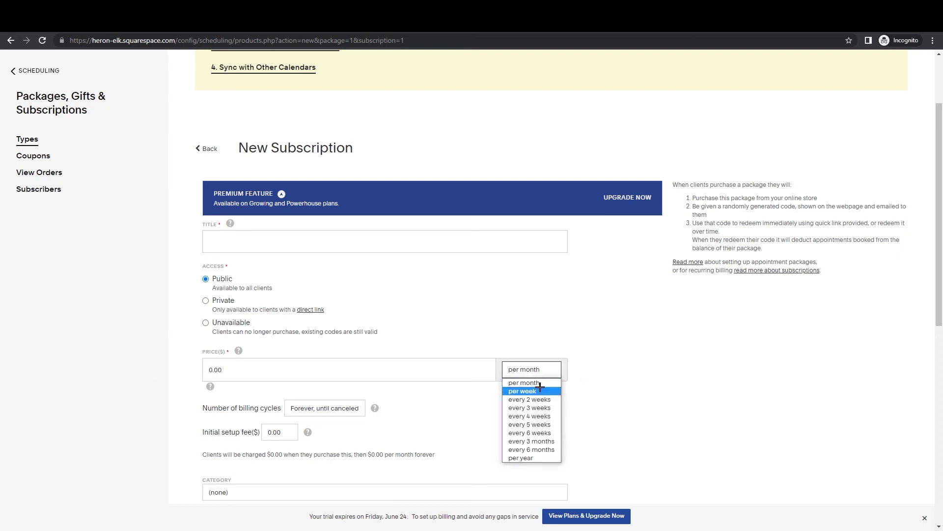
pyautogui.click(584, 373)
pyautogui.scroll(-1, 345, 413)
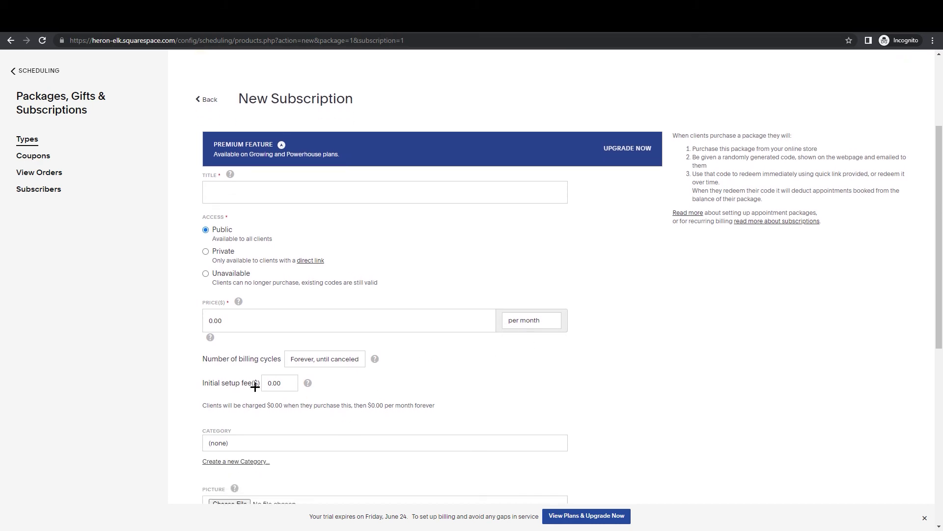
pyautogui.click(318, 360)
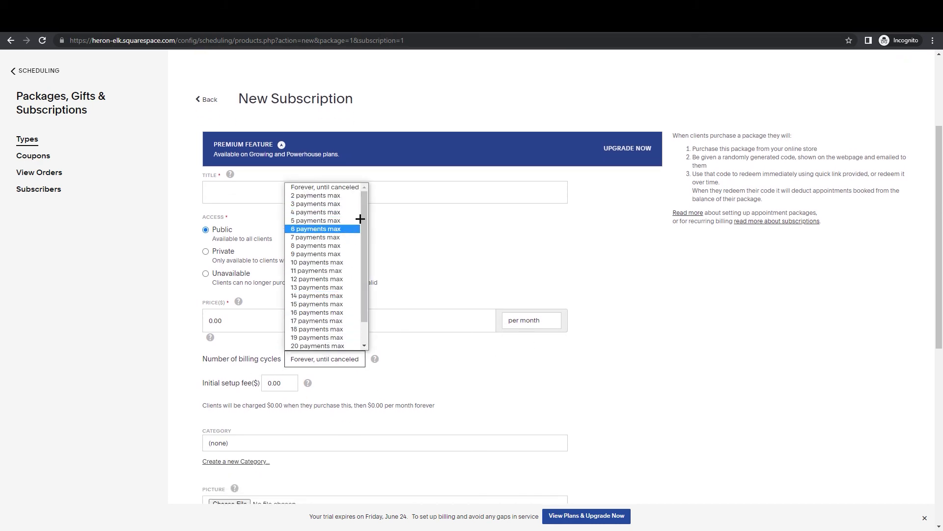
pyautogui.click(436, 281)
# - Review the rest of the subscription form down to the redemption settings, and leave it for the scheduling overview
pyautogui.scroll(-5, 436, 282)
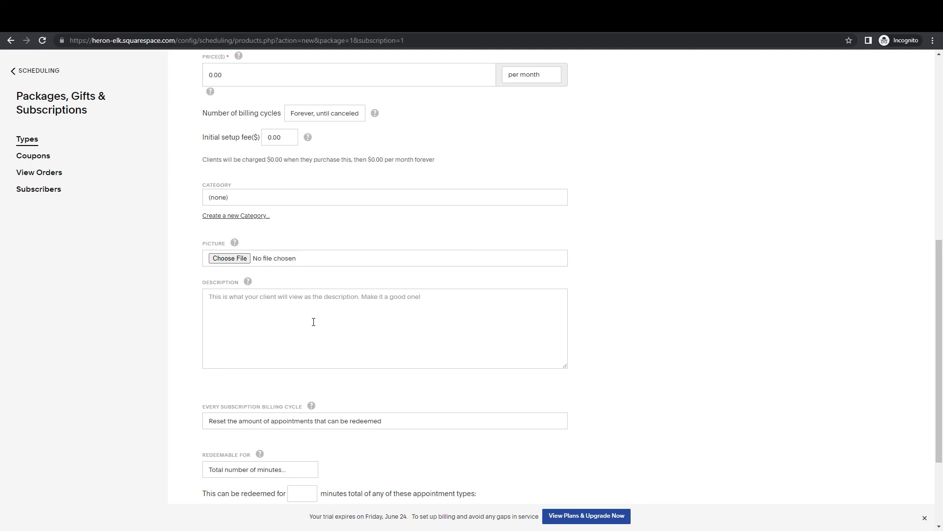
pyautogui.scroll(-3, 313, 321)
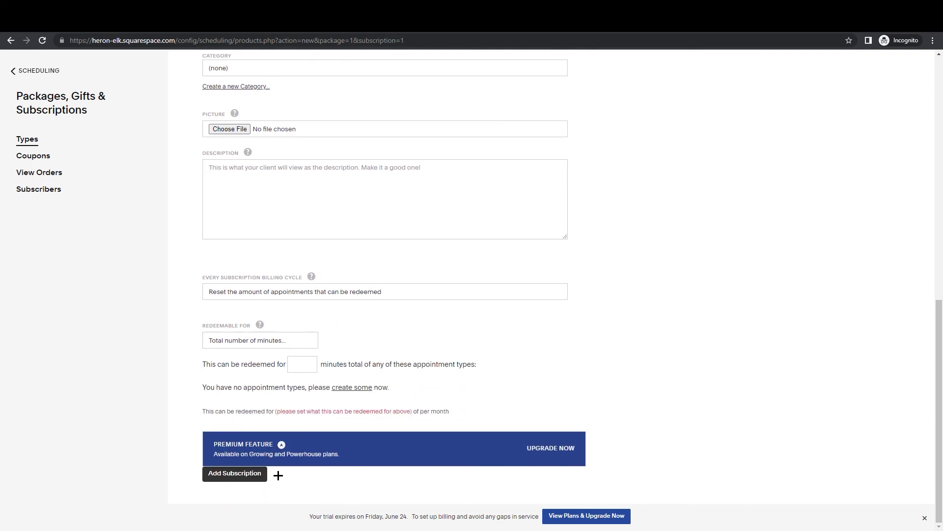
pyautogui.scroll(4, 354, 404)
pyautogui.scroll(1, 354, 403)
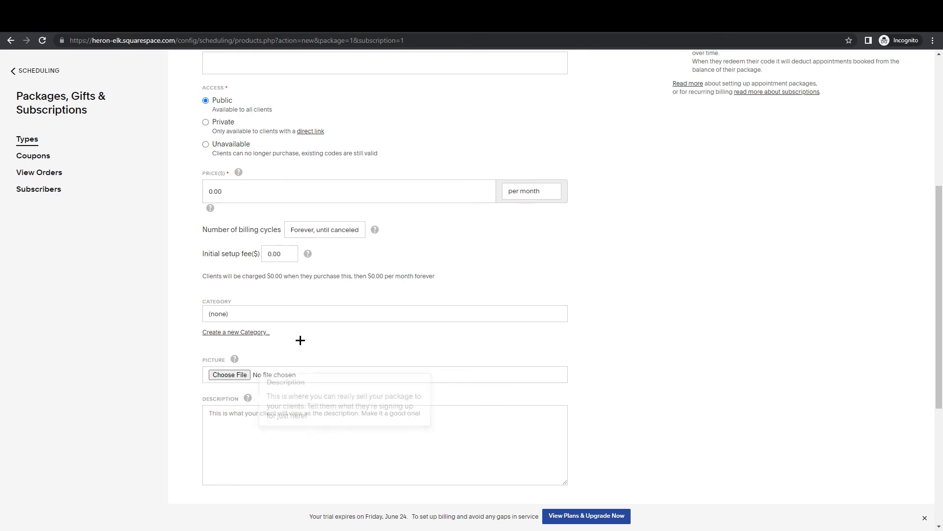
pyautogui.scroll(1, 361, 384)
pyautogui.scroll(3, 361, 383)
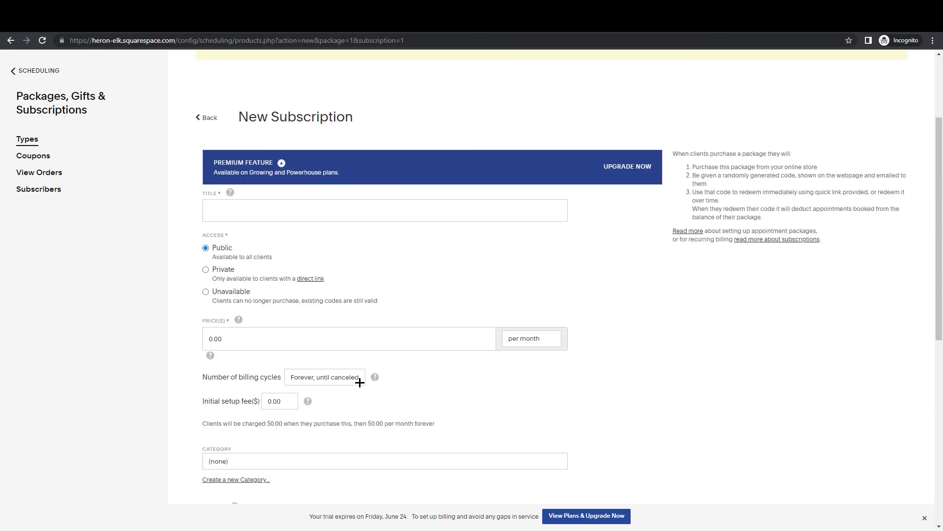
pyautogui.hotkey('alt', 'Left')
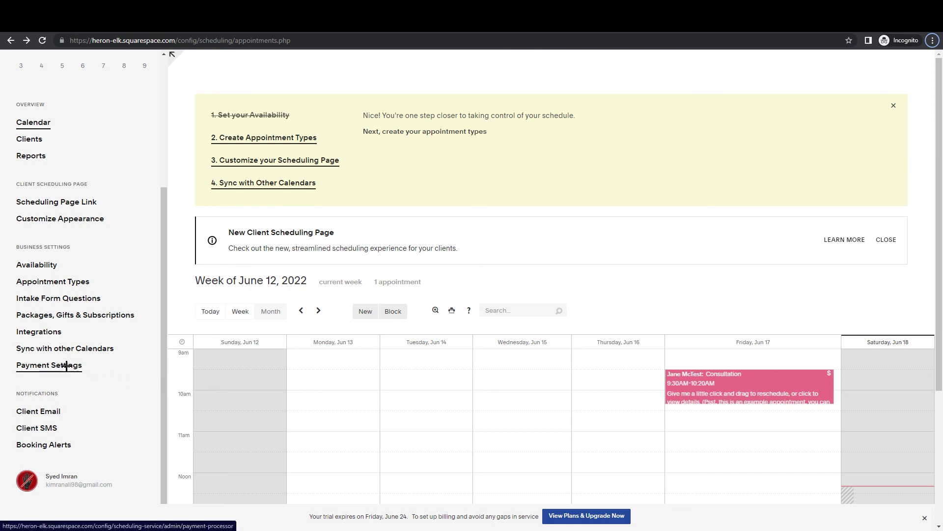
# - Open the Payment Settings in the business settings and review the available payment processors
pyautogui.click(37, 365)
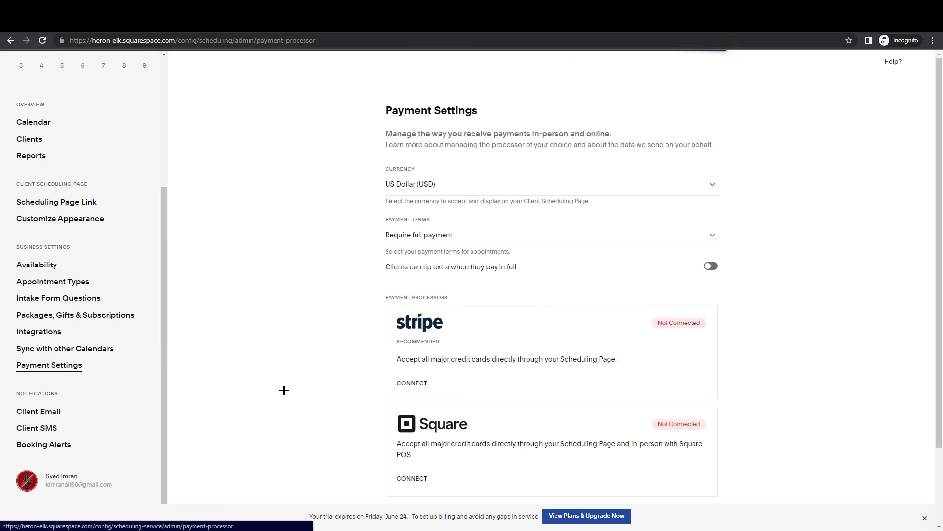
pyautogui.scroll(-2, 321, 400)
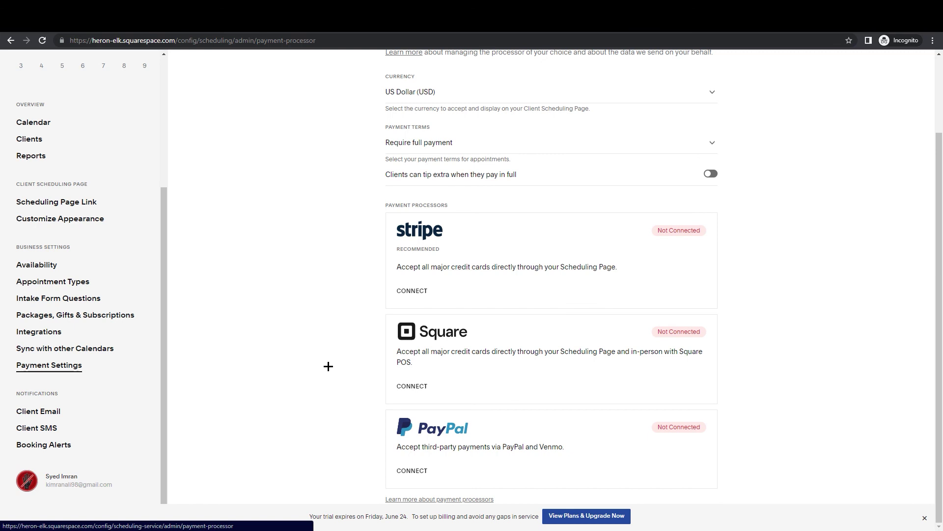
pyautogui.scroll(2, 691, 293)
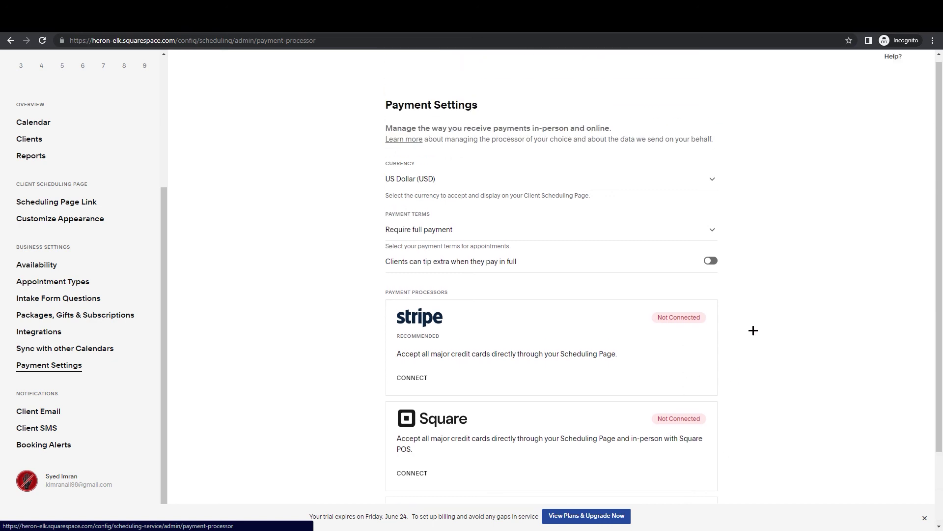
# - Check which payment terms can be required for appointments and look over the payment settings page
pyautogui.click(457, 236)
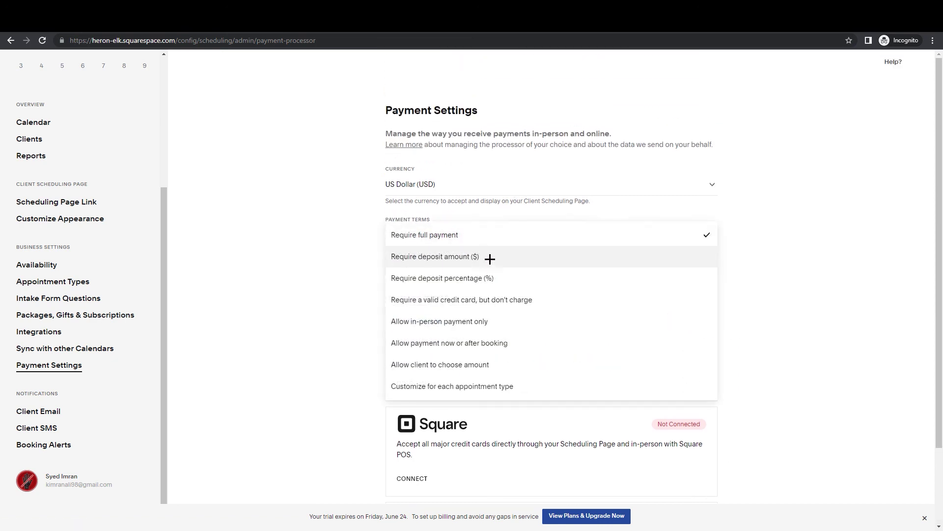
pyautogui.click(784, 274)
pyautogui.scroll(-2, 789, 317)
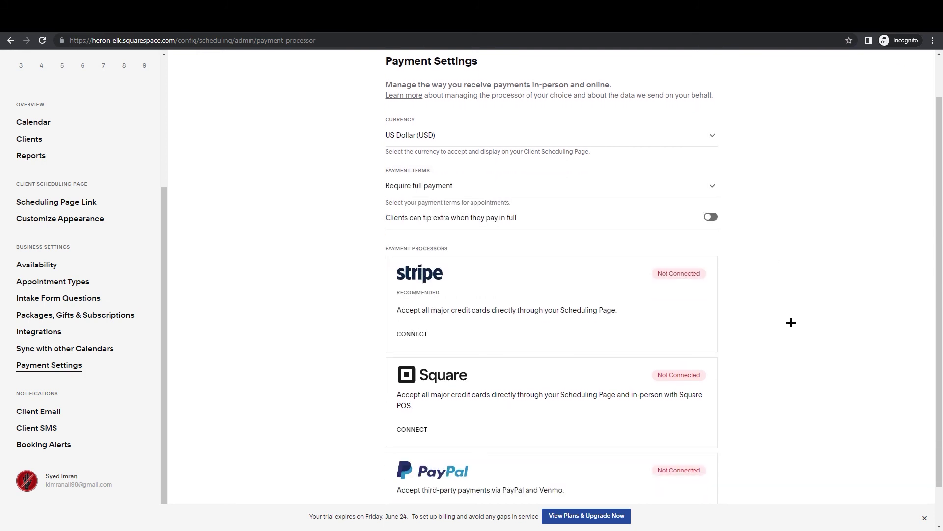
pyautogui.scroll(1, 737, 365)
pyautogui.scroll(1, 737, 364)
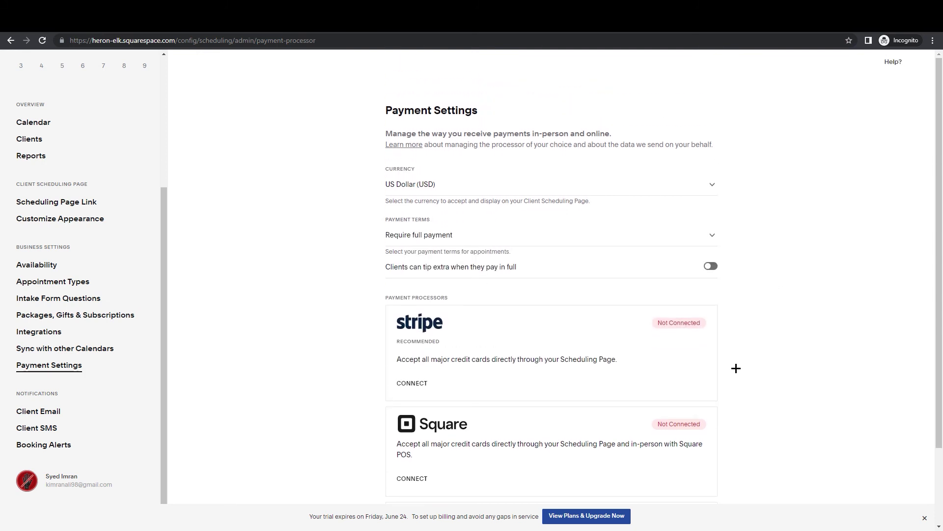